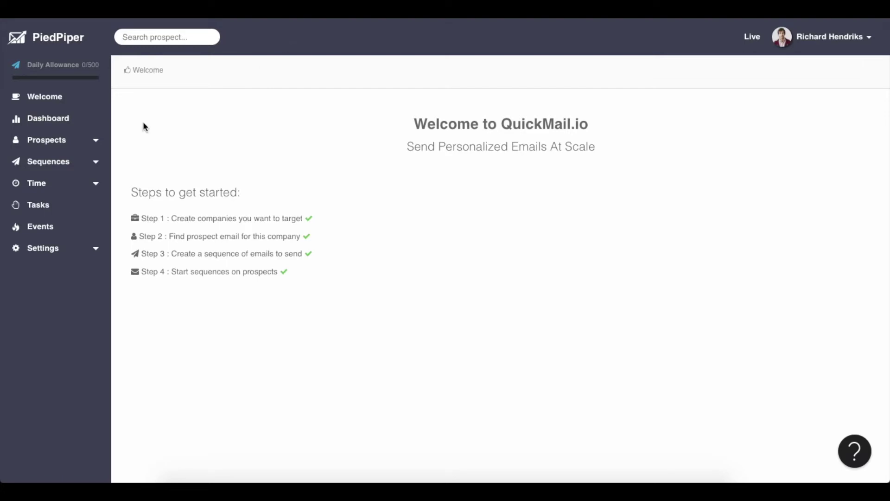
Step: Open the Workflows dialog for the 'Influencors - Reaching out' sequence from the Sequence List
{"action": "left_click", "coordinate": [59, 166]}
{"action": "left_click", "coordinate": [57, 189]}
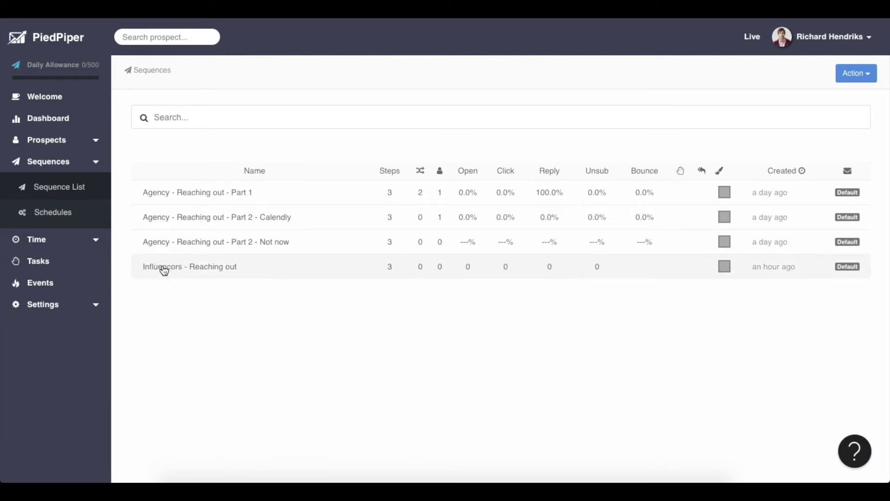
{"action": "left_click", "coordinate": [235, 270]}
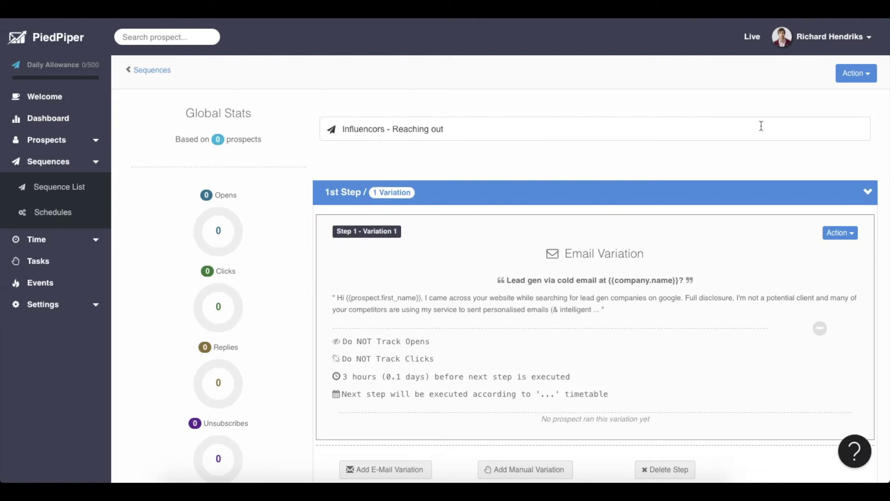
{"action": "left_click", "coordinate": [855, 75]}
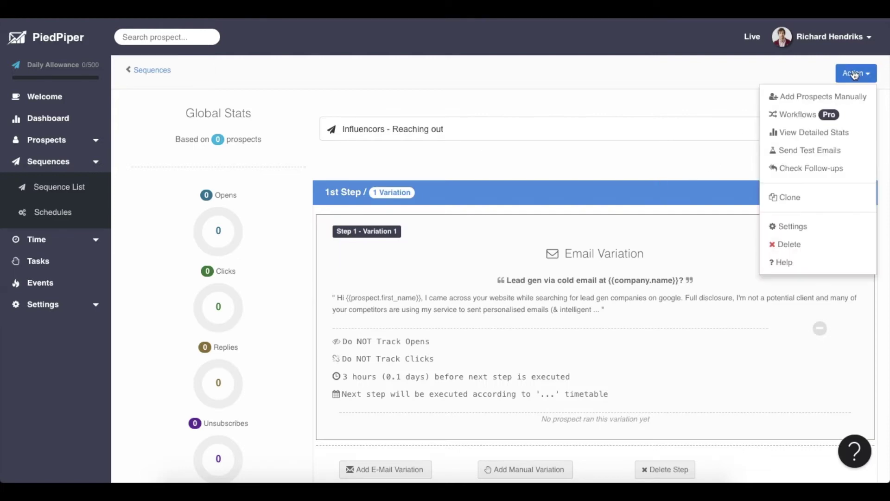
{"action": "left_click", "coordinate": [798, 114]}
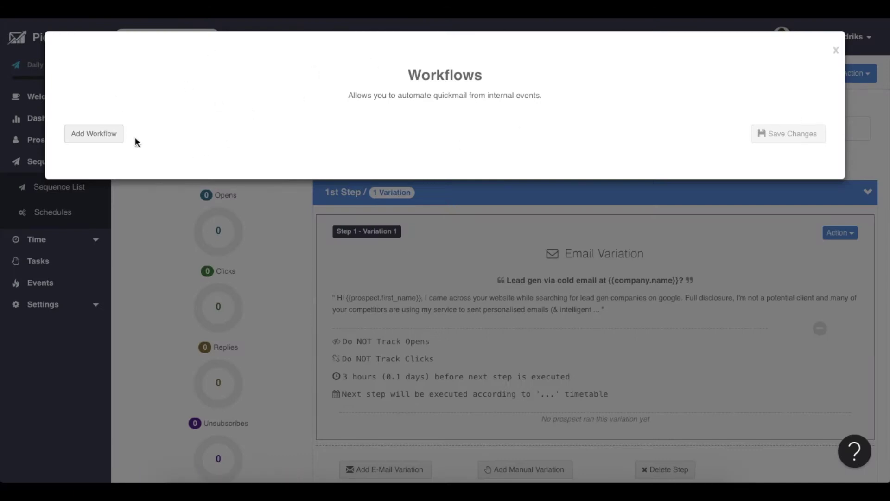
Step: Add a workflow triggered when a link whose URL contains spincontact.io is clicked exactly 1 time
{"action": "left_click", "coordinate": [100, 144]}
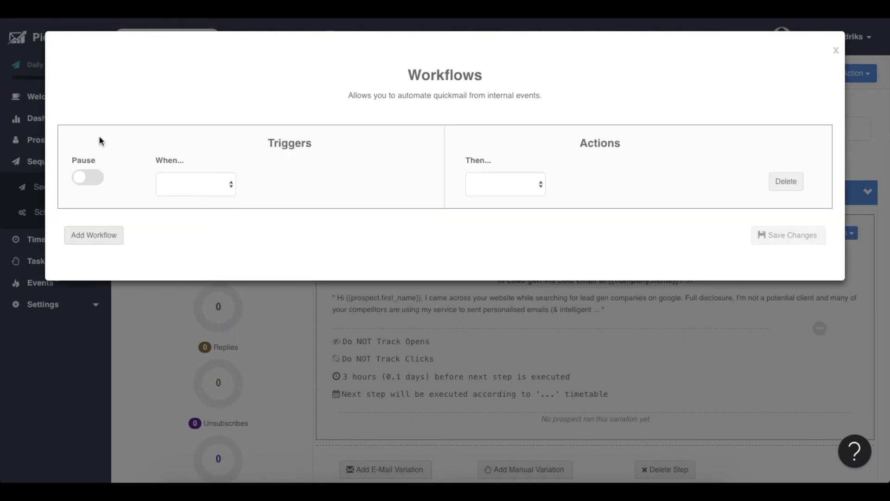
{"action": "left_click", "coordinate": [193, 185]}
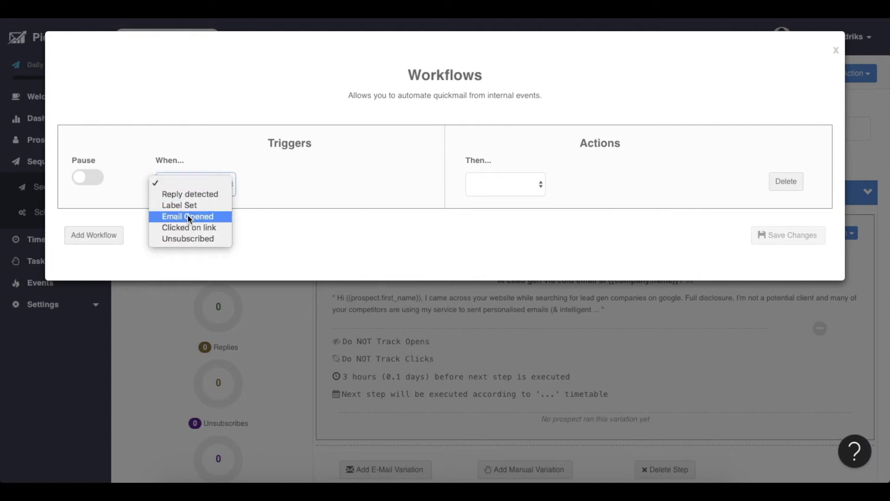
{"action": "left_click", "coordinate": [187, 227]}
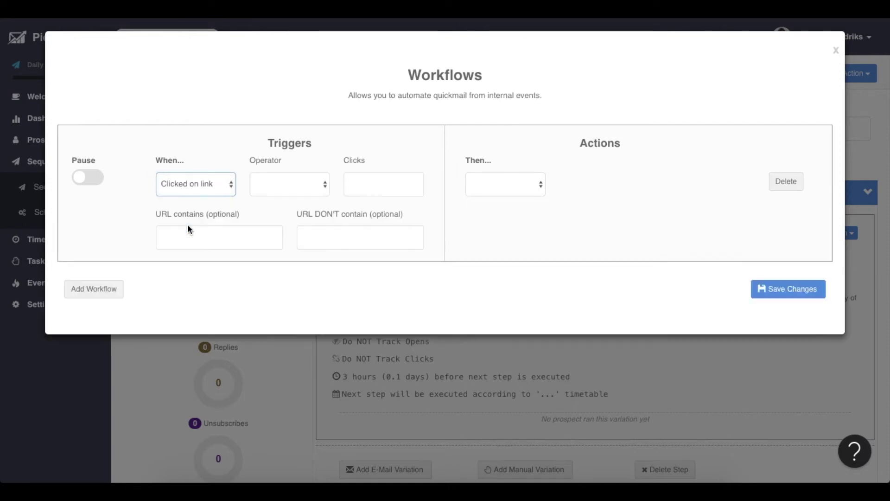
{"action": "left_click", "coordinate": [312, 188]}
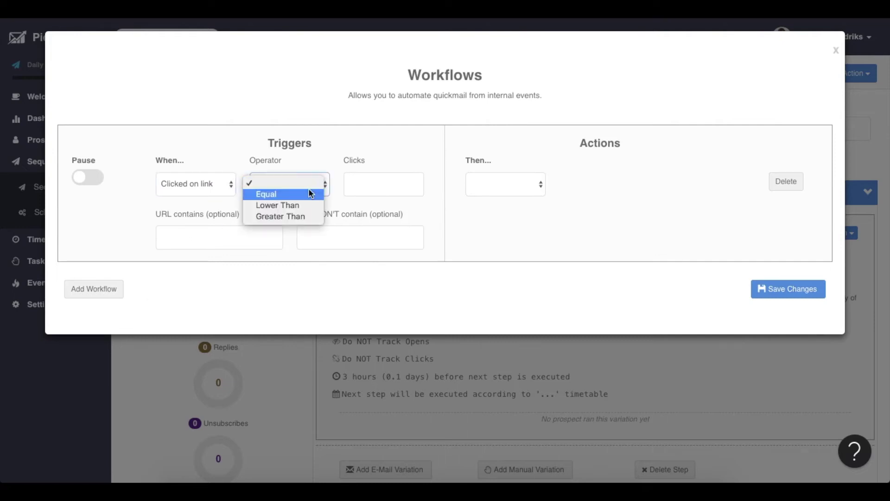
{"action": "left_click", "coordinate": [312, 193]}
{"action": "left_click", "coordinate": [369, 184]}
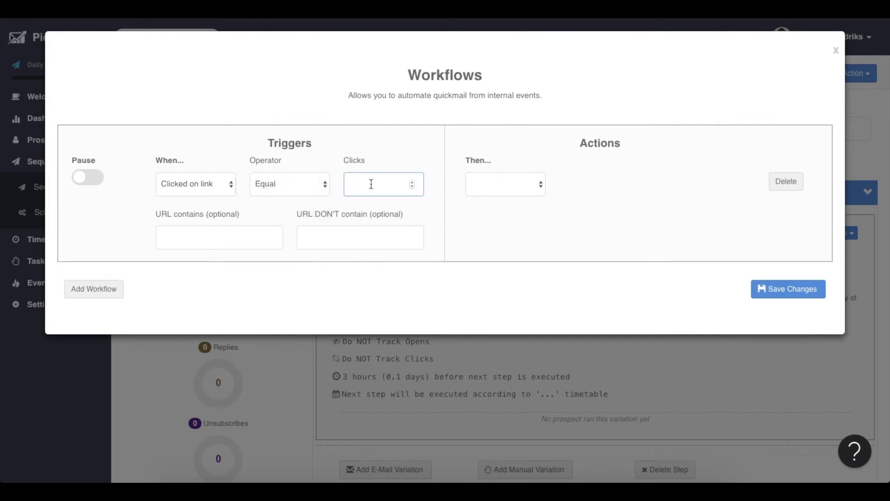
{"action": "type", "text": "1"}
{"action": "left_click", "coordinate": [241, 235]}
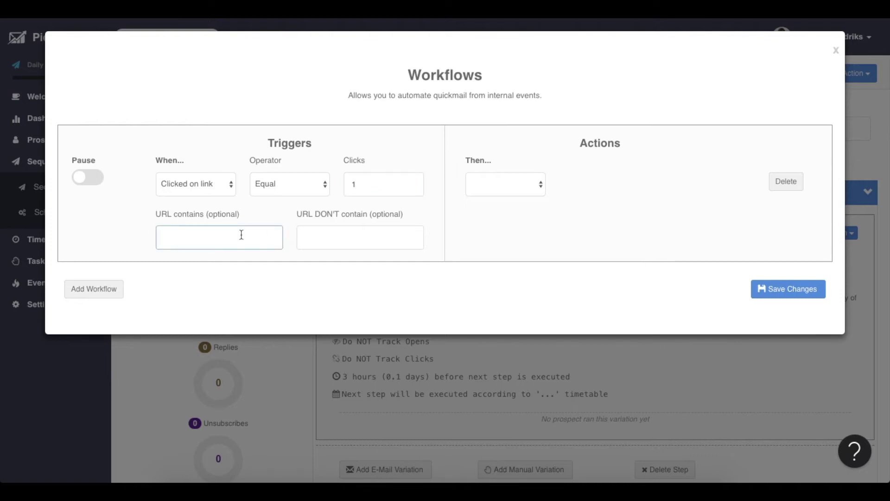
{"action": "type", "text": "spincontact.io"}
Step: Make the first workflow create task 'Phone {{prospect.first_name}} on {{prospect.phone}}', then add a second workflow
{"action": "left_click", "coordinate": [514, 183]}
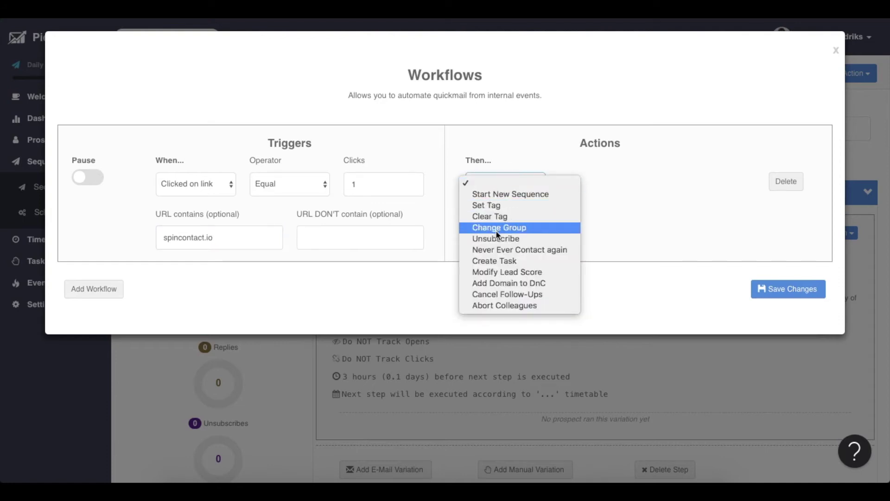
{"action": "left_click", "coordinate": [502, 261]}
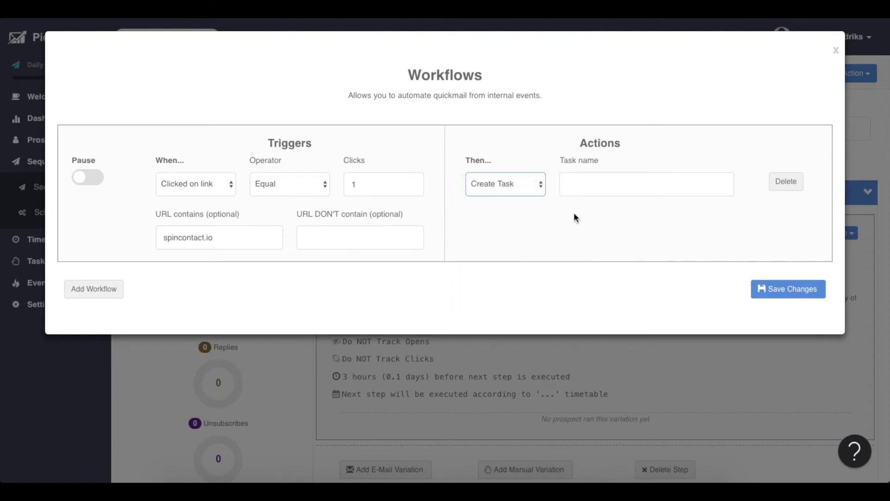
{"action": "left_click", "coordinate": [583, 188]}
{"action": "type", "text": "Contac"}
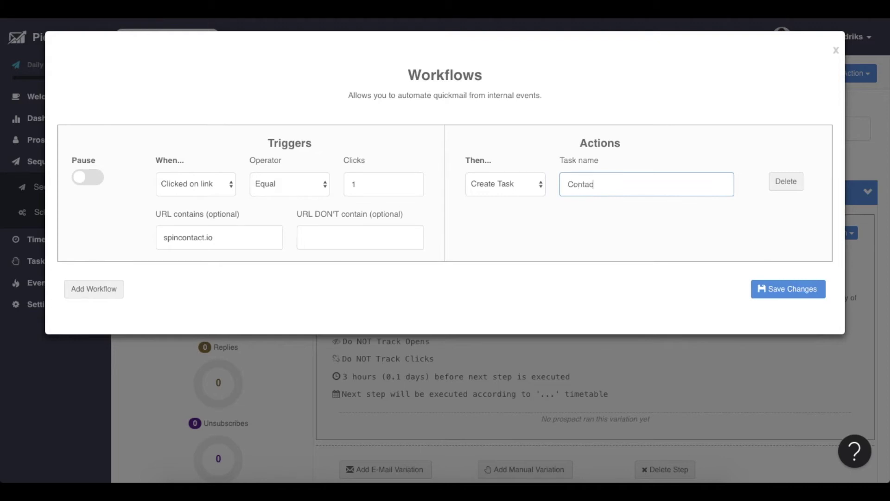
{"action": "type", "text": "t"}
{"action": "key", "text": "BackSpace"}
{"action": "key", "text": "BackSpace"}
{"action": "key", "text": "BackSpace"}
{"action": "key", "text": "BackSpace"}
{"action": "key", "text": "BackSpace"}
{"action": "key", "text": "BackSpace"}
{"action": "key", "text": "BackSpace"}
{"action": "type", "text": "Phone "}
{"action": "type", "text": "{{}}"}
{"action": "type", "text": "prospect."}
{"action": "type", "text": "first"}
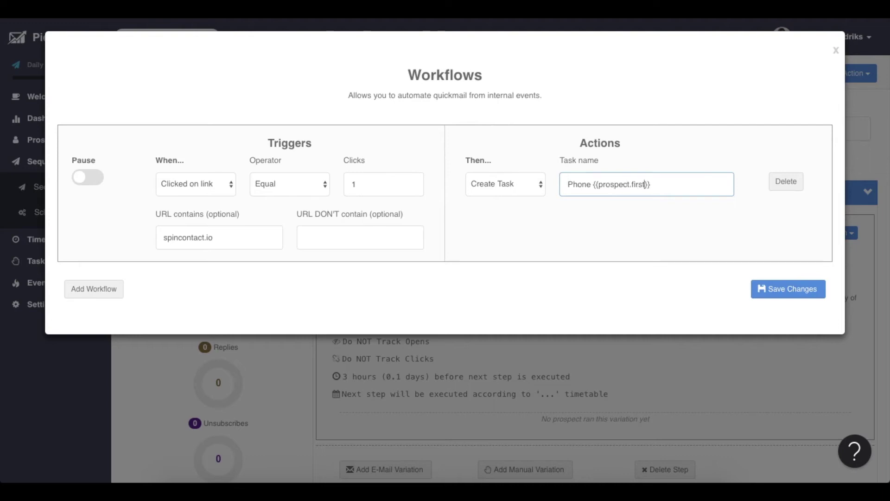
{"action": "type", "text": "_name"}
{"action": "key", "text": "BackSpace"}
{"action": "key", "text": "End"}
{"action": "type", "text": "on {{p}}"}
{"action": "key", "text": "Left"}
{"action": "key", "text": "Left"}
{"action": "type", "text": "prospect.phone"}
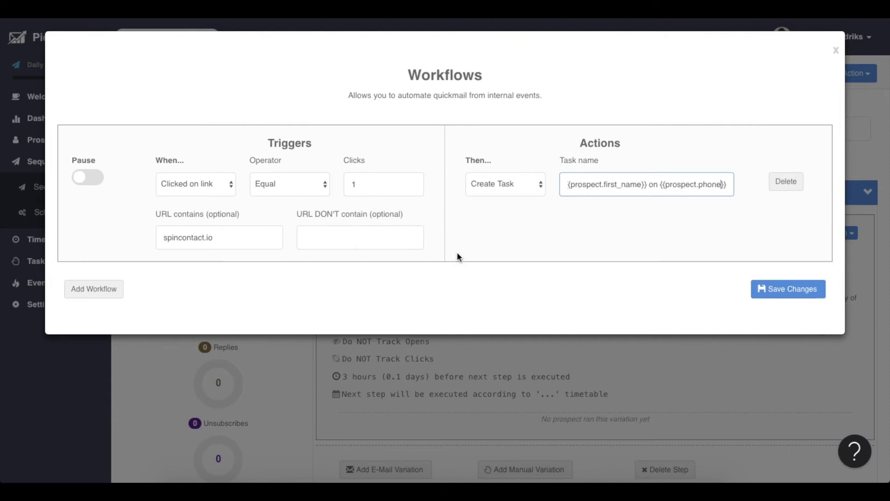
{"action": "left_click", "coordinate": [81, 291]}
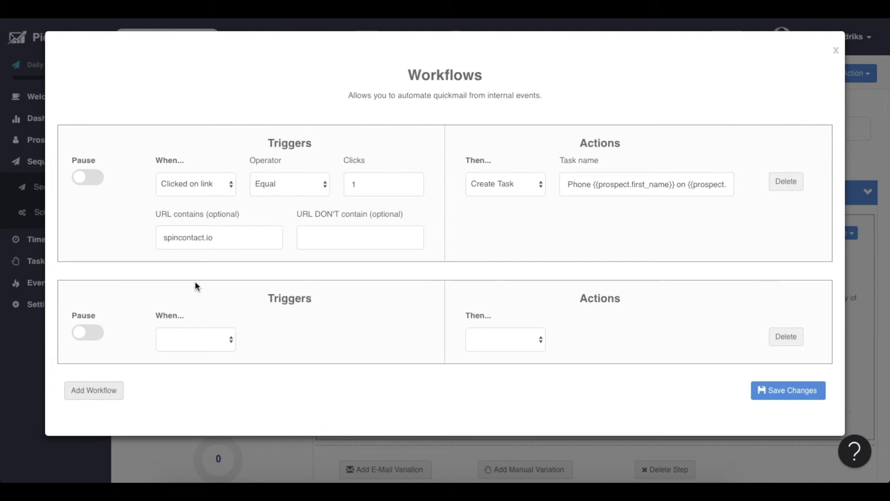
Step: Trigger the second workflow when an email is opened exactly 5 times
{"action": "left_click", "coordinate": [209, 338]}
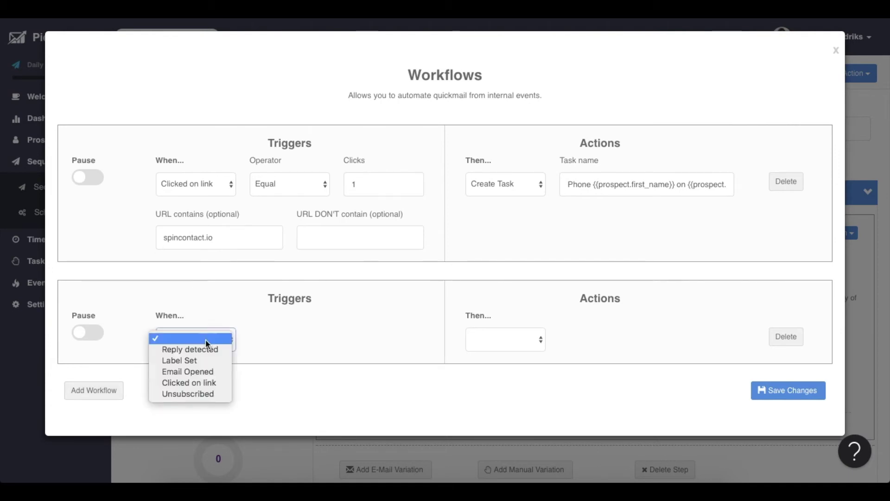
{"action": "left_click", "coordinate": [195, 371]}
{"action": "left_click", "coordinate": [287, 339]}
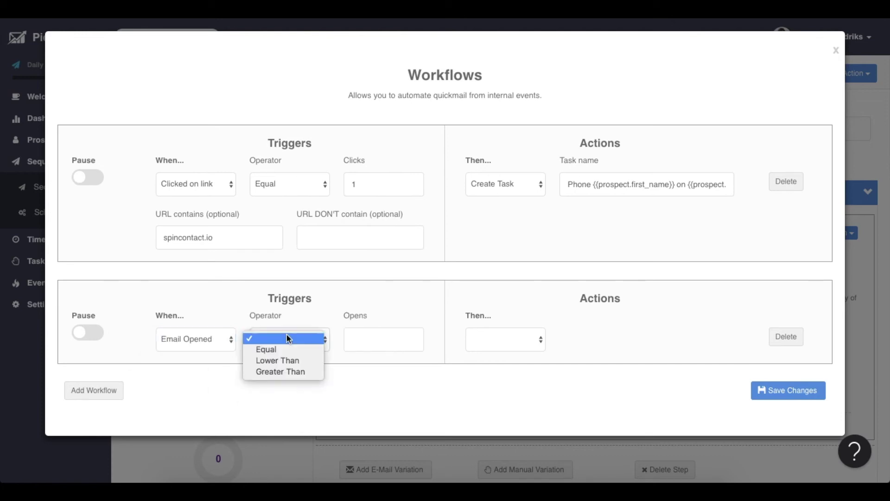
{"action": "left_click", "coordinate": [281, 349]}
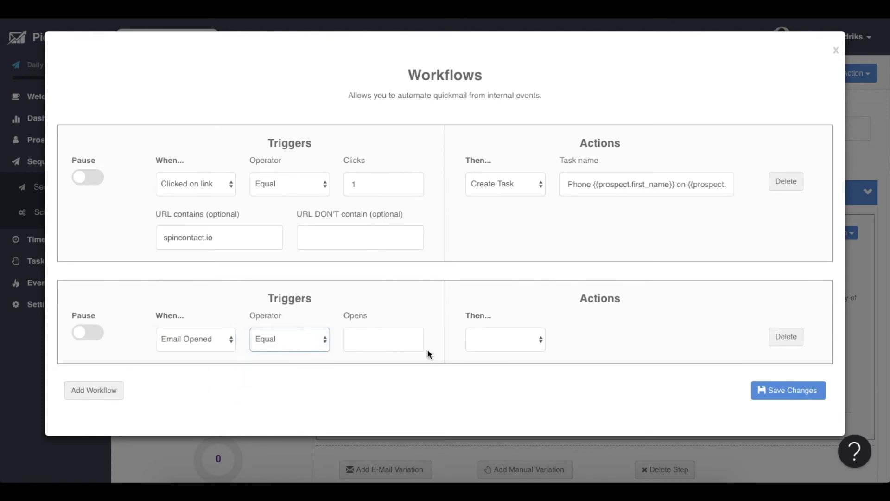
{"action": "left_click", "coordinate": [393, 346]}
{"action": "type", "text": "5"}
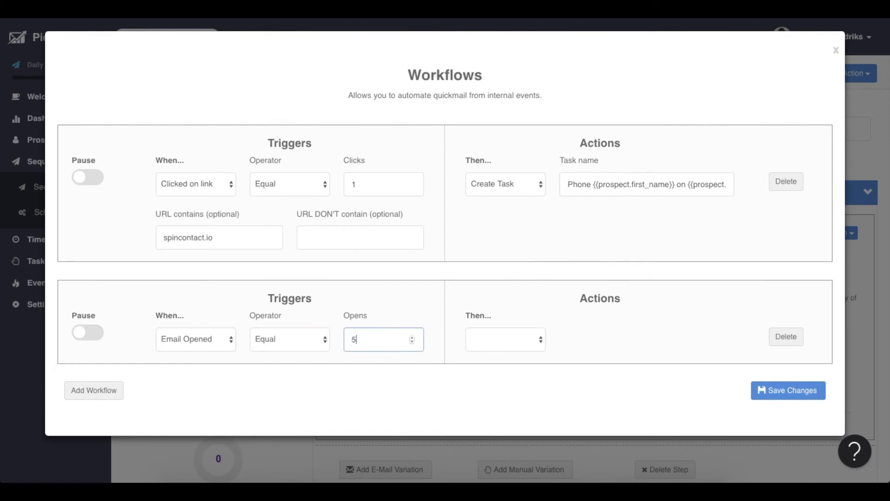
Step: Make the second workflow add 25 to the lead score
{"action": "left_click", "coordinate": [528, 338]}
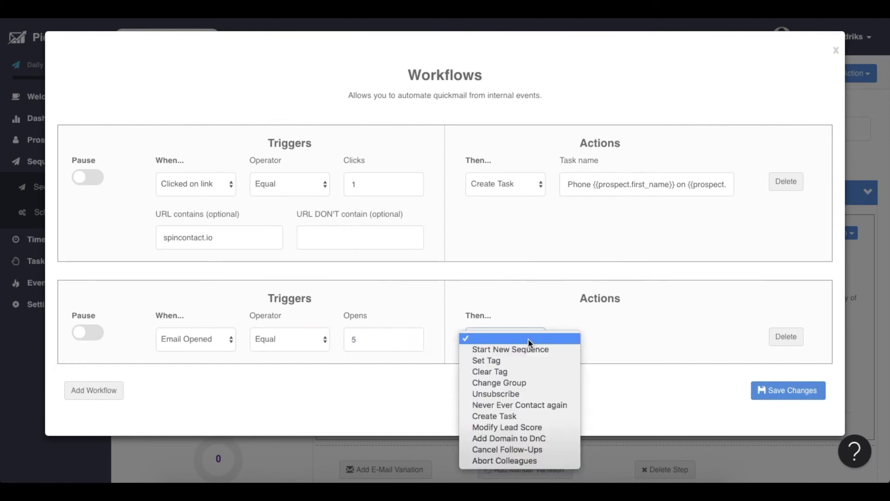
{"action": "left_click", "coordinate": [529, 423]}
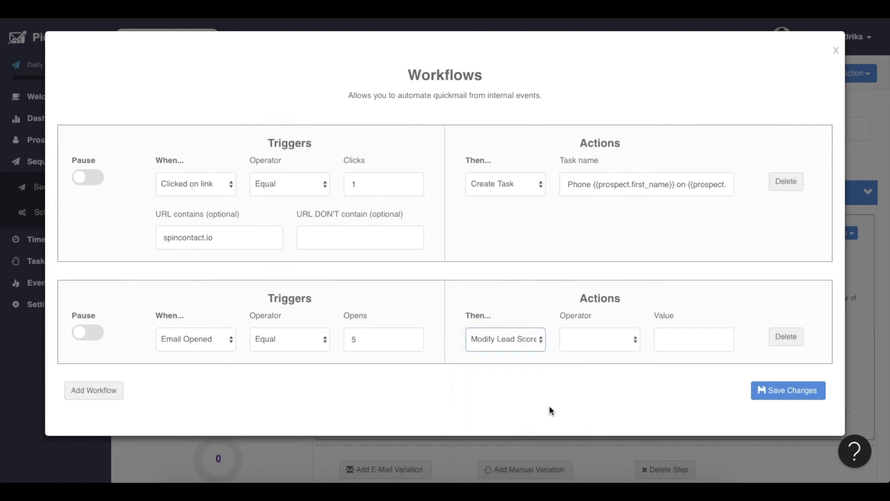
{"action": "left_click", "coordinate": [608, 343]}
{"action": "left_click", "coordinate": [608, 348]}
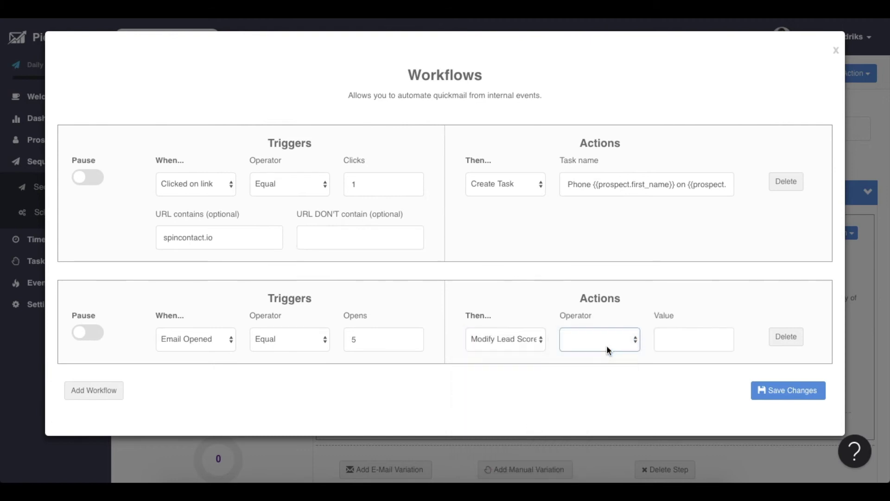
{"action": "left_click", "coordinate": [673, 339]}
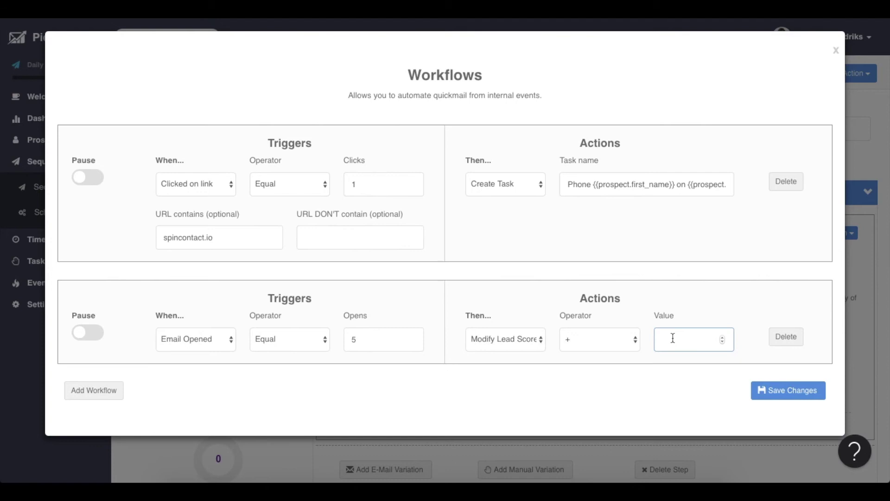
{"action": "type", "text": "25"}
Step: Add a third workflow triggered by exactly 1 click on a link containing spincontact.io
{"action": "left_click", "coordinate": [104, 390]}
{"action": "scroll", "coordinate": [104, 390], "scroll_direction": "down", "scroll_amount": 2}
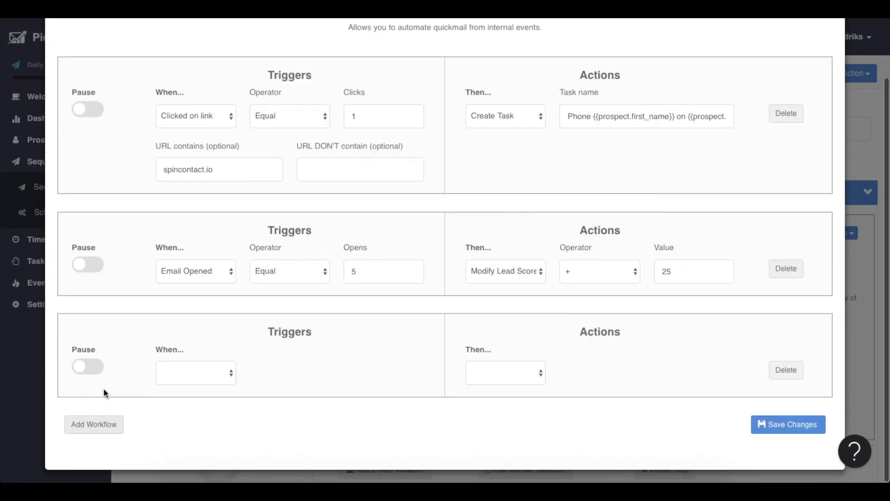
{"action": "left_click", "coordinate": [216, 373]}
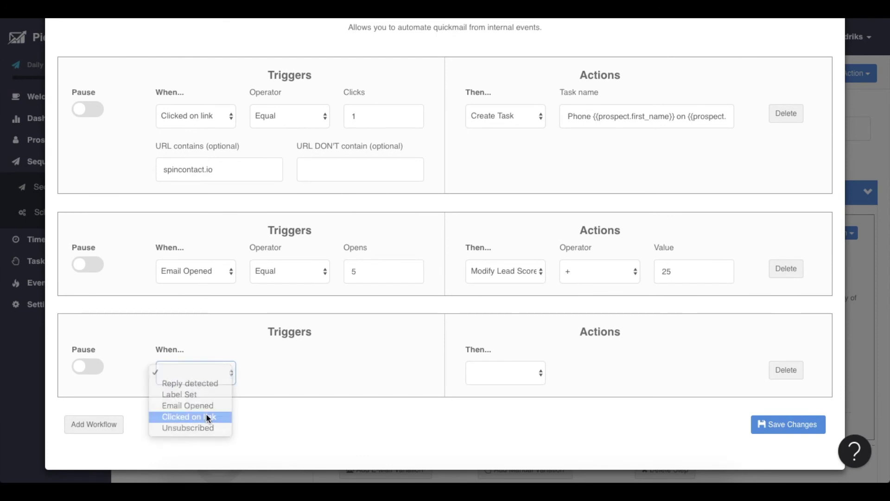
{"action": "left_click", "coordinate": [208, 416]}
{"action": "left_click", "coordinate": [298, 374]}
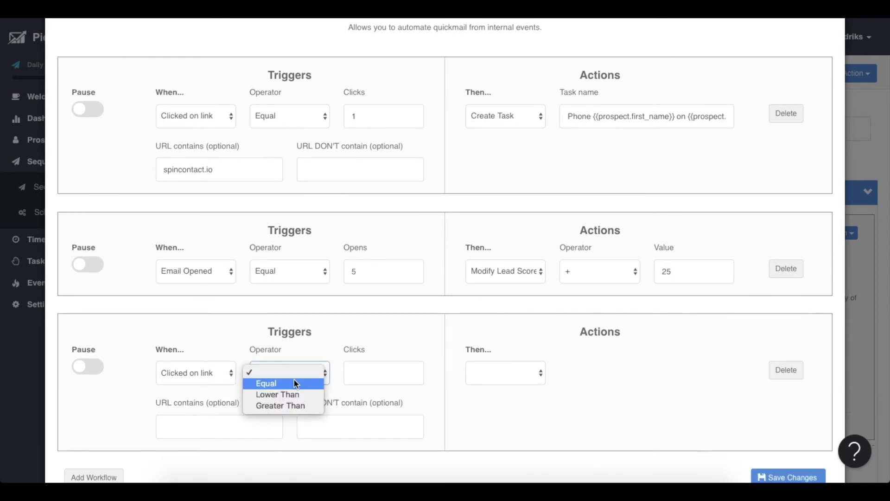
{"action": "left_click", "coordinate": [294, 383]}
{"action": "left_click", "coordinate": [384, 371]}
{"action": "type", "text": "1"}
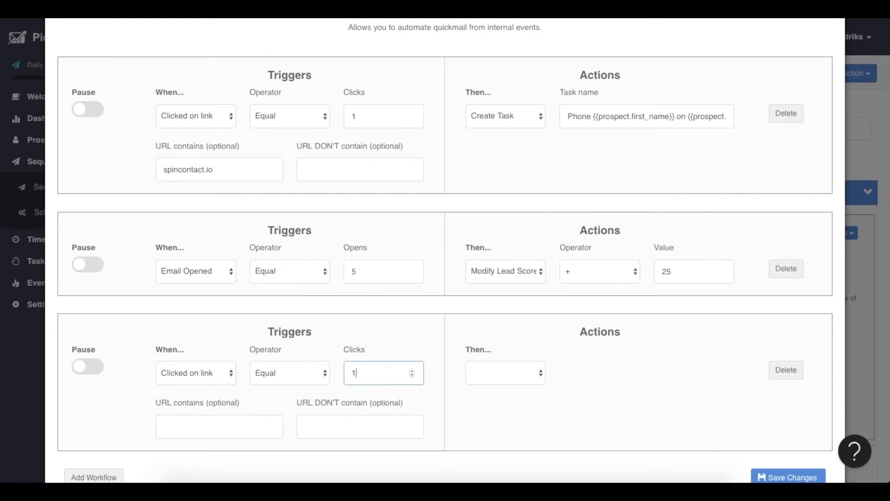
{"action": "left_click", "coordinate": [233, 421]}
{"action": "type", "text": "spin"}
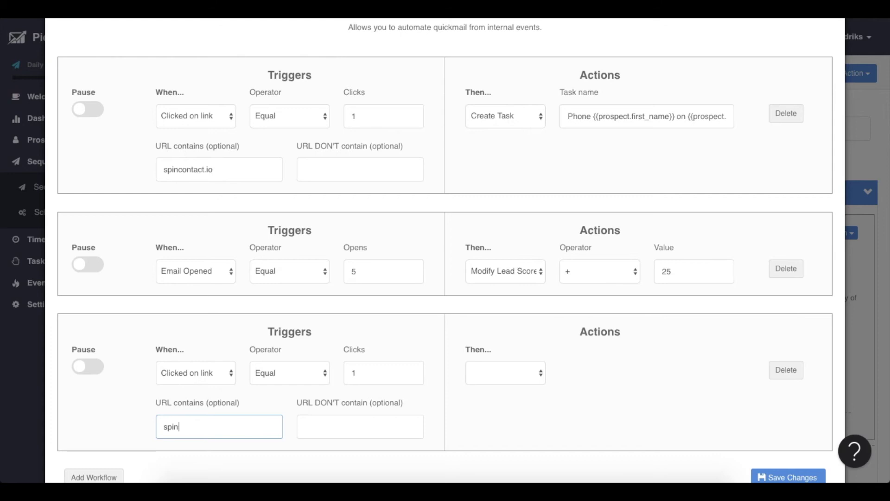
{"action": "type", "text": "contact.io"}
Step: Make the third workflow add 70 to the lead score
{"action": "left_click", "coordinate": [511, 373]}
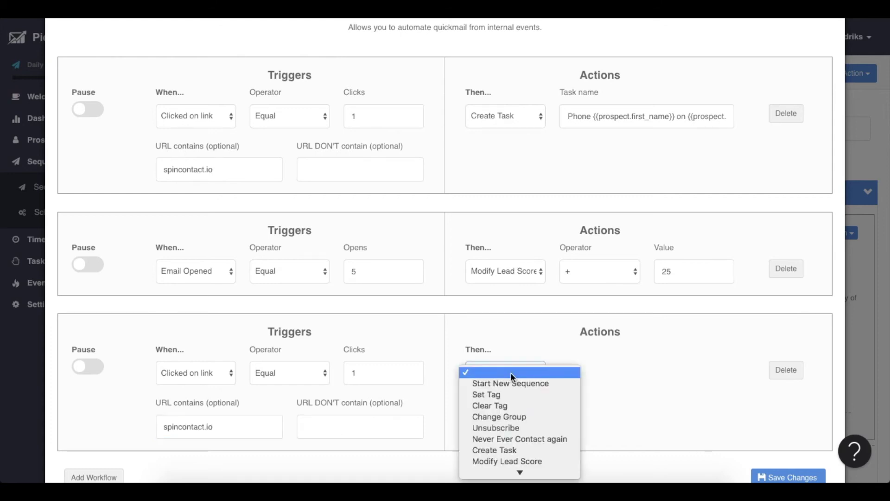
{"action": "scroll", "coordinate": [518, 459], "scroll_direction": "down", "scroll_amount": 2}
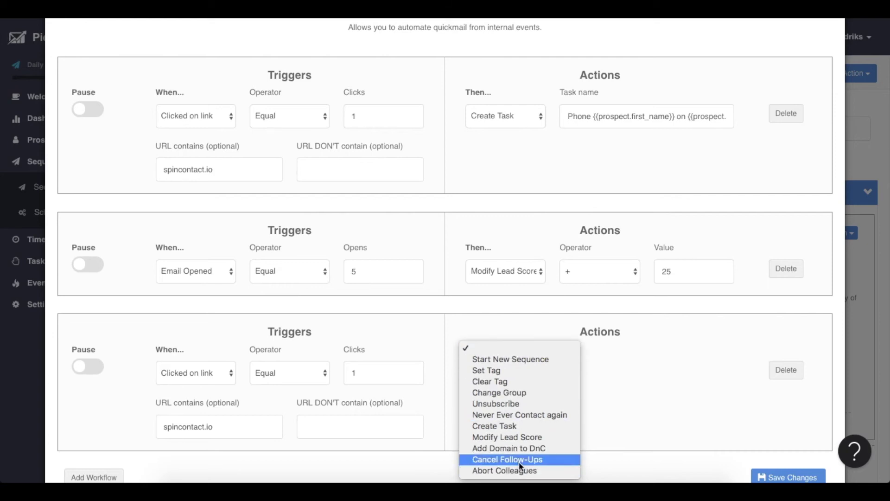
{"action": "left_click", "coordinate": [532, 440]}
{"action": "left_click", "coordinate": [615, 368]}
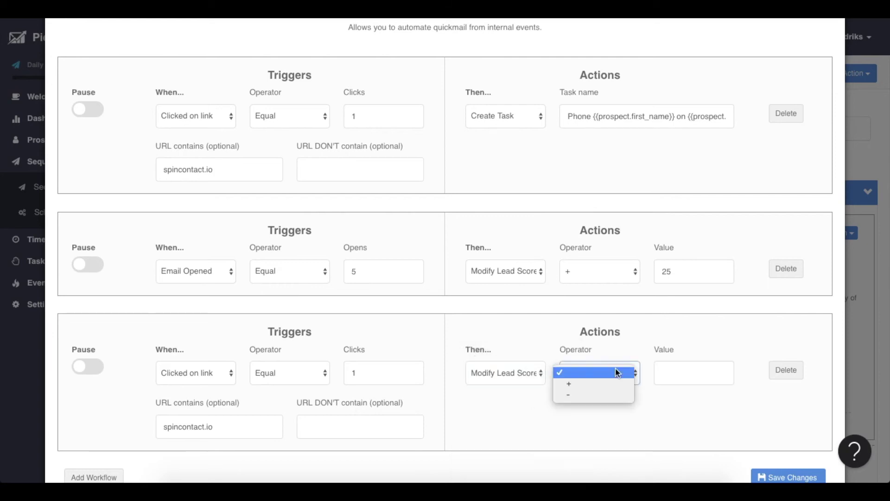
{"action": "left_click", "coordinate": [606, 383]}
{"action": "left_click", "coordinate": [667, 375]}
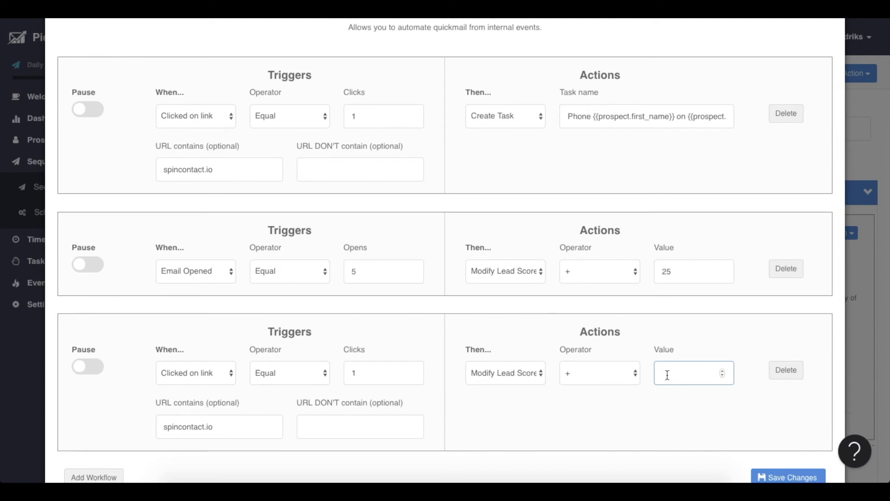
{"action": "type", "text": "70"}
{"action": "scroll", "coordinate": [593, 397], "scroll_direction": "down", "scroll_amount": 1}
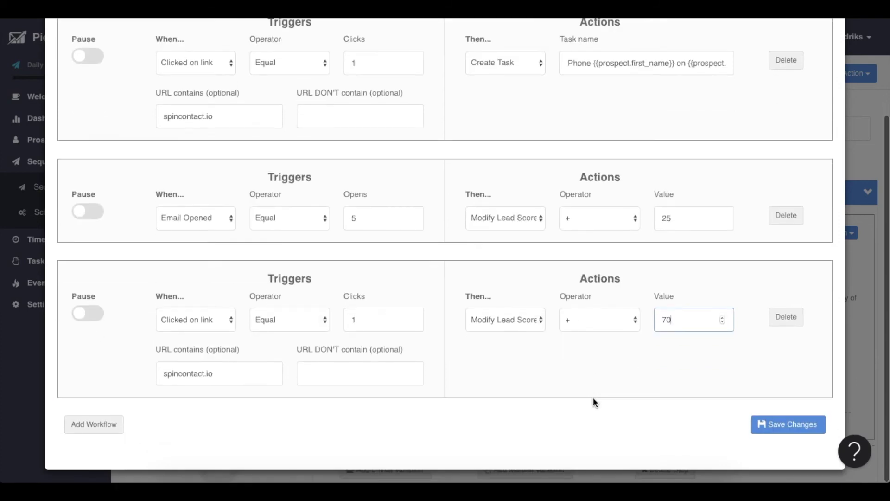
Step: Add a fourth workflow triggered by exactly 1 click on a link containing 'linked'
{"action": "left_click", "coordinate": [107, 423]}
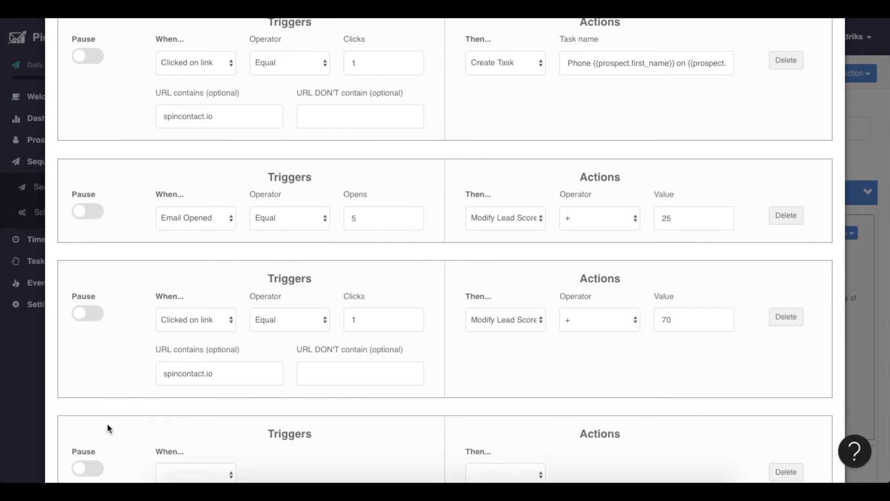
{"action": "scroll", "coordinate": [235, 380], "scroll_direction": "down", "scroll_amount": 2}
{"action": "left_click", "coordinate": [224, 388]}
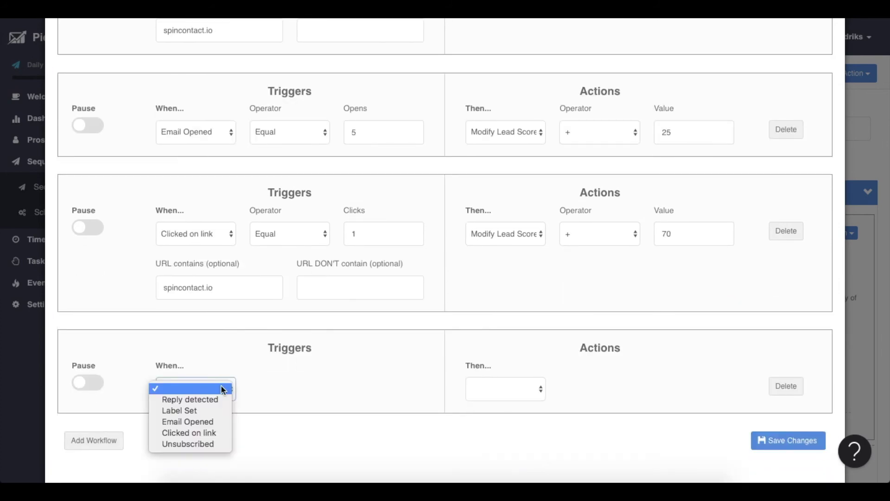
{"action": "left_click", "coordinate": [200, 433]}
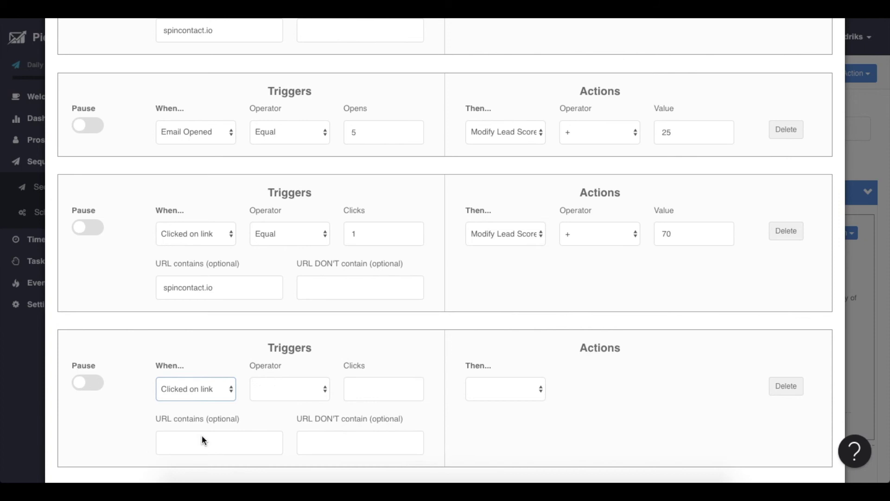
{"action": "left_click", "coordinate": [286, 388]}
{"action": "left_click", "coordinate": [284, 398]}
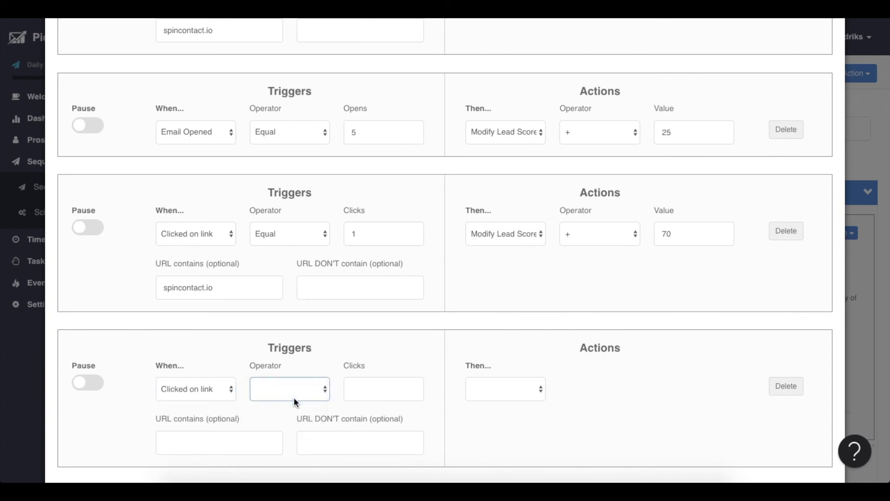
{"action": "left_click", "coordinate": [393, 393]}
{"action": "type", "text": "1"}
{"action": "scroll", "coordinate": [394, 392], "scroll_direction": "down", "scroll_amount": 2}
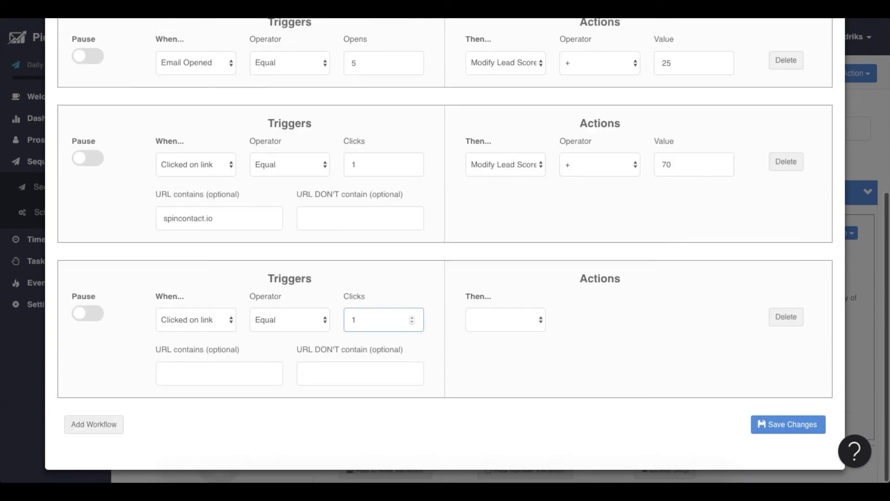
{"action": "left_click", "coordinate": [210, 378]}
{"action": "type", "text": "linked"}
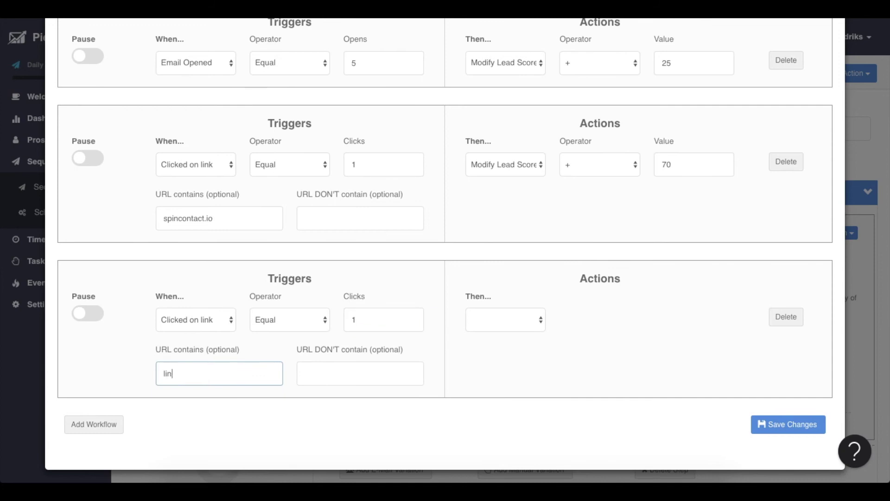
Step: Make the fourth workflow add 40 to the lead score and save the workflow changes
{"action": "left_click", "coordinate": [519, 324]}
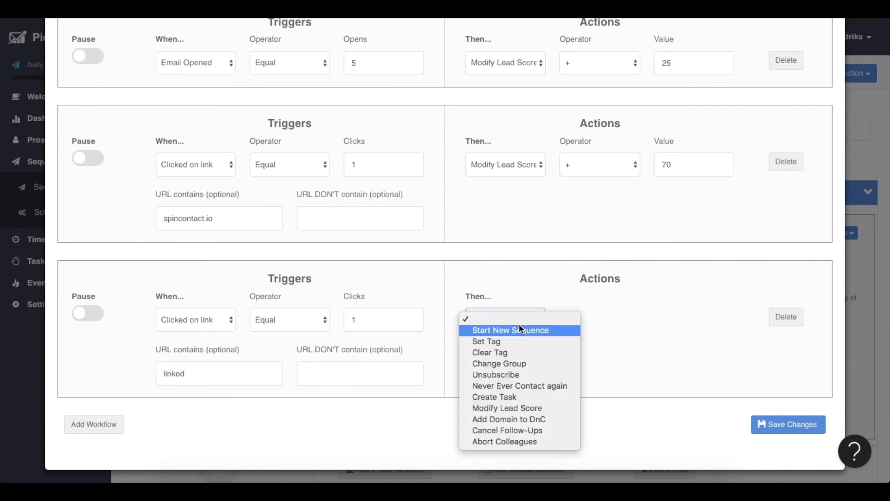
{"action": "left_click", "coordinate": [516, 408]}
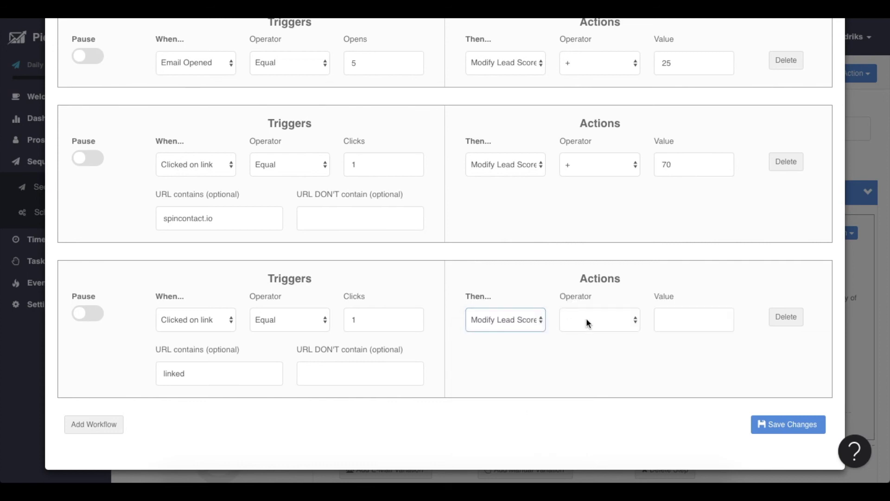
{"action": "left_click", "coordinate": [586, 318]}
{"action": "left_click", "coordinate": [588, 330]}
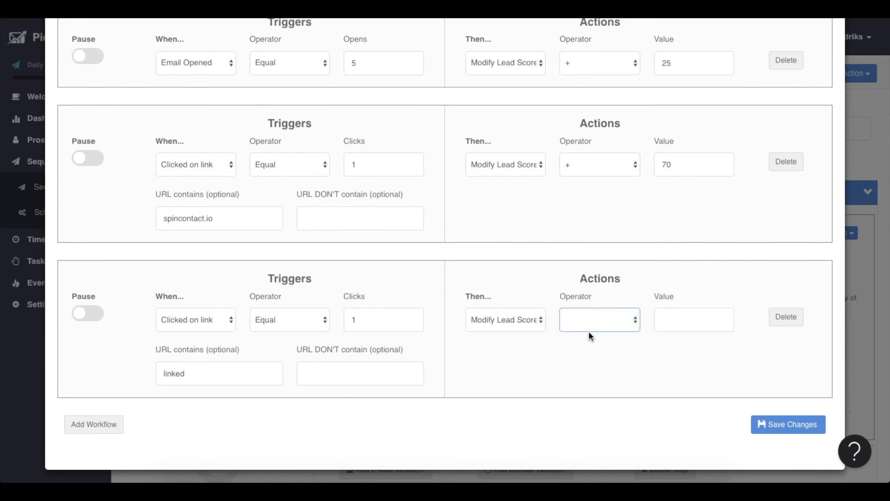
{"action": "left_click", "coordinate": [676, 322]}
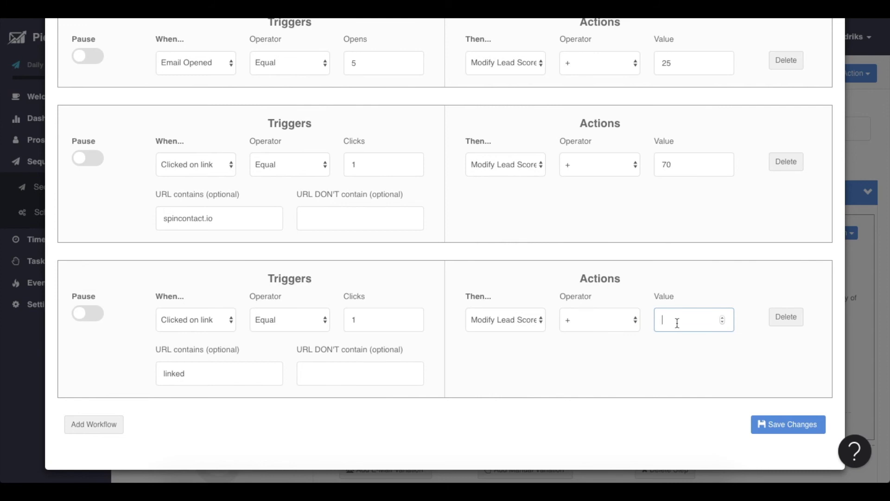
{"action": "type", "text": "40"}
{"action": "left_click", "coordinate": [775, 422]}
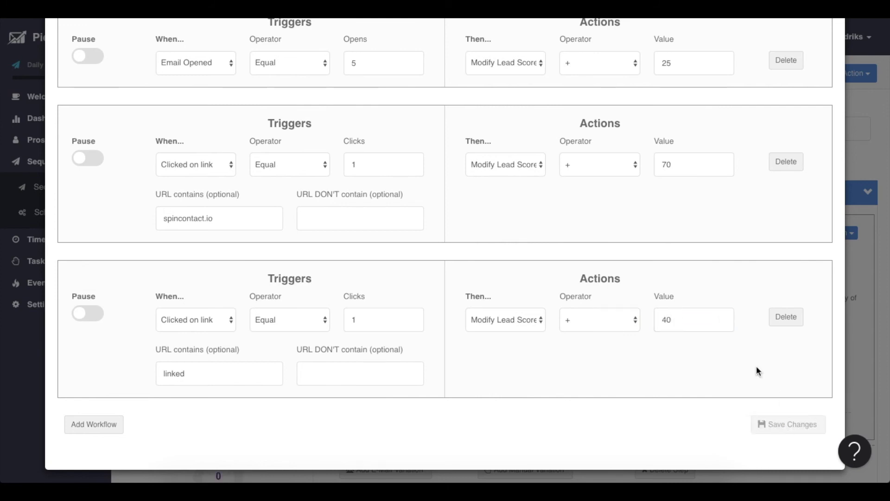
{"action": "scroll", "coordinate": [717, 209], "scroll_direction": "up", "scroll_amount": 5}
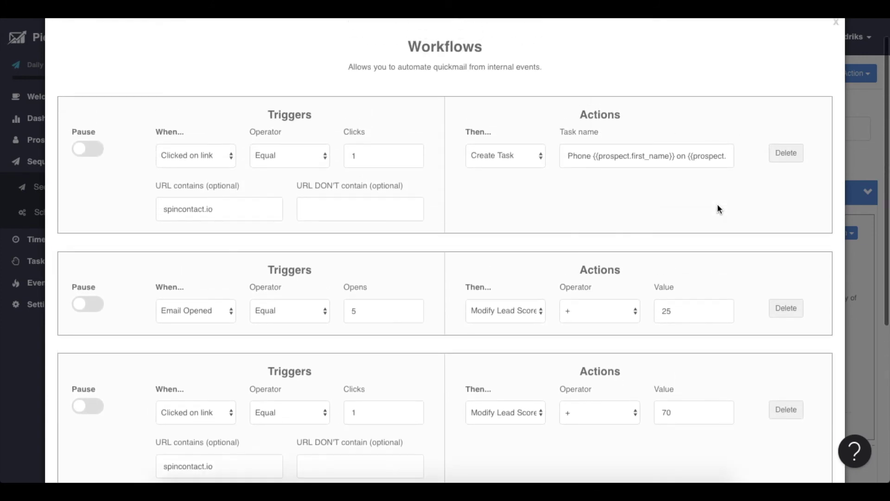
{"action": "scroll", "coordinate": [717, 208], "scroll_direction": "up", "scroll_amount": 1}
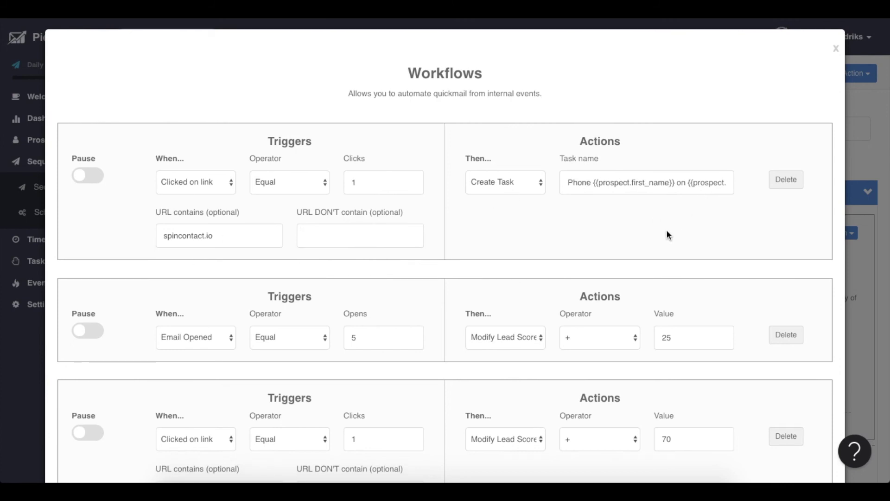
{"action": "scroll", "coordinate": [667, 230], "scroll_direction": "down", "scroll_amount": 3}
{"action": "scroll", "coordinate": [672, 221], "scroll_direction": "down", "scroll_amount": 3}
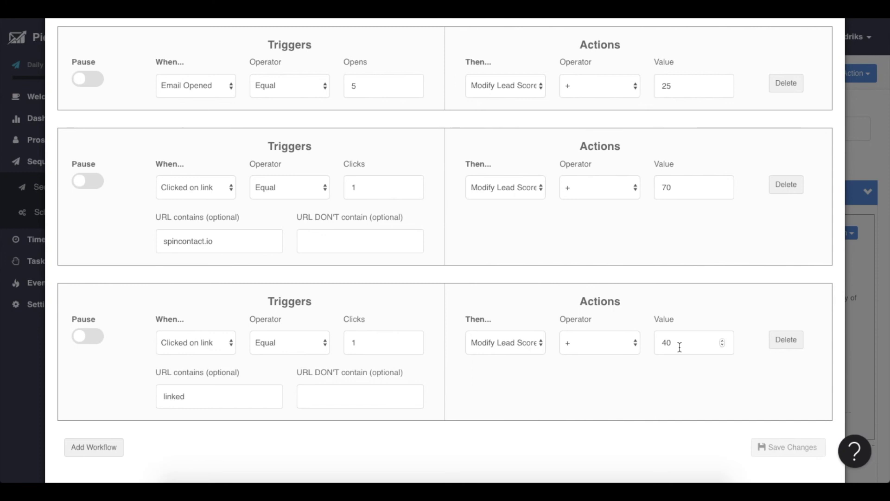
{"action": "scroll", "coordinate": [680, 347], "scroll_direction": "up", "scroll_amount": 3}
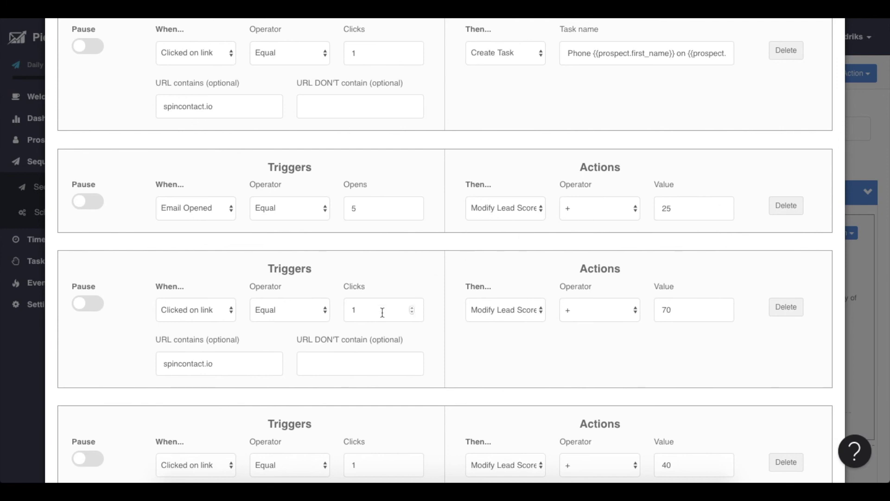
{"action": "scroll", "coordinate": [192, 365], "scroll_direction": "down", "scroll_amount": 2}
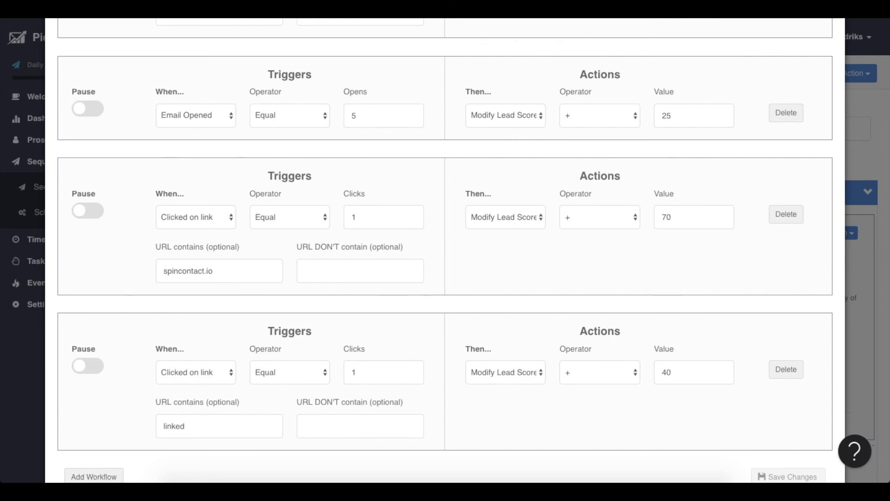
{"action": "scroll", "coordinate": [658, 168], "scroll_direction": "up", "scroll_amount": 5}
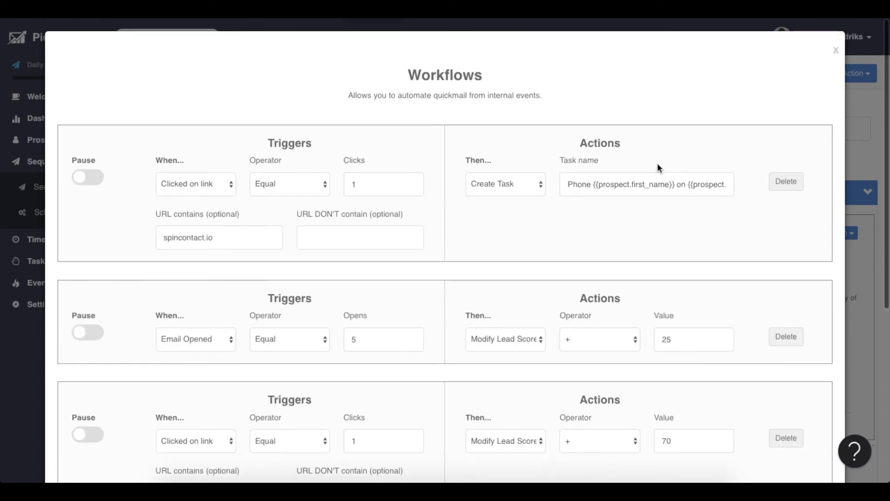
Step: Close the Workflows window and open the first prospect from the Prospect List
{"action": "left_click", "coordinate": [837, 51]}
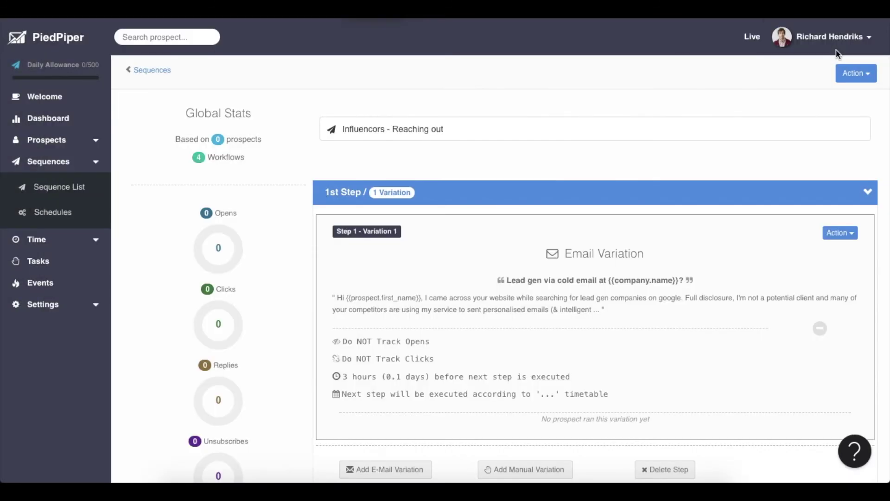
{"action": "left_click", "coordinate": [46, 143]}
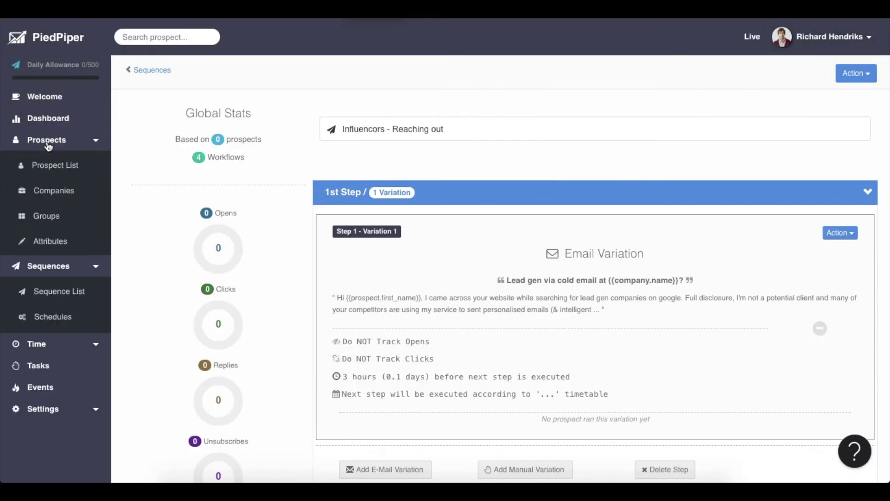
{"action": "left_click", "coordinate": [46, 166]}
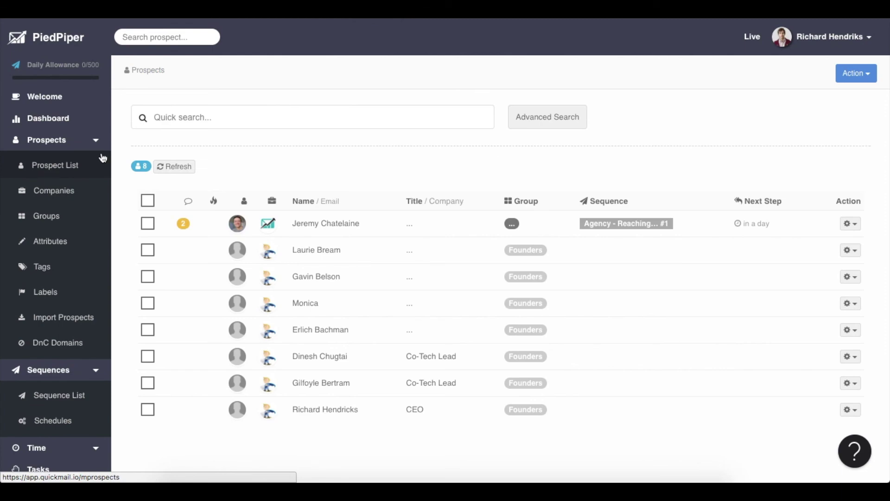
{"action": "left_click", "coordinate": [237, 224]}
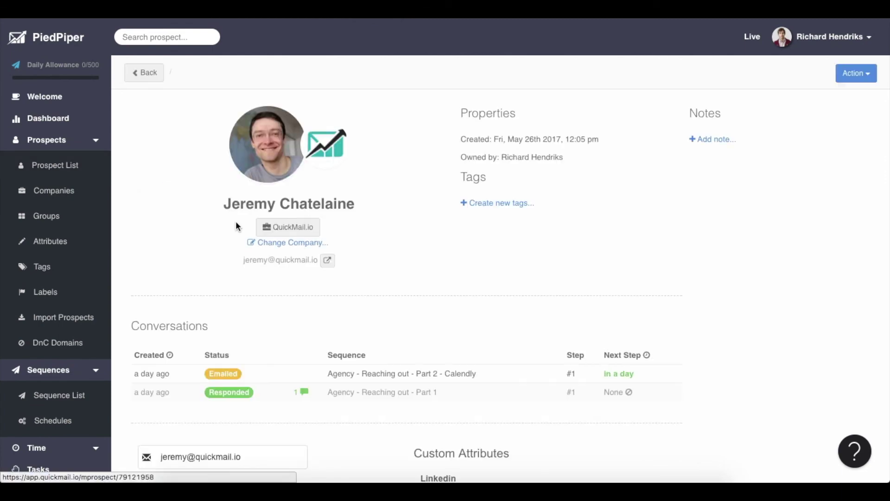
Step: Change the prospect's lead score from 0 to 70 and return to the Prospect List
{"action": "scroll", "coordinate": [236, 225], "scroll_direction": "down", "scroll_amount": 8}
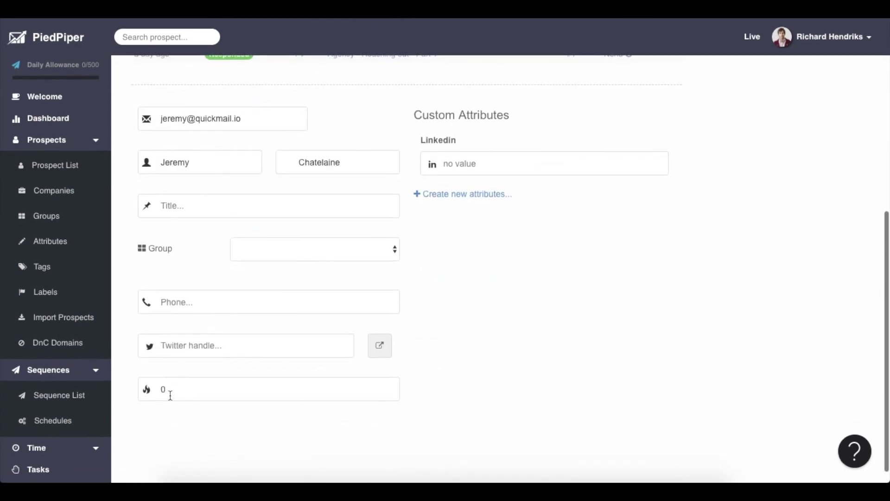
{"action": "left_click_drag", "start_coordinate": [168, 389], "coordinate": [122, 390]}
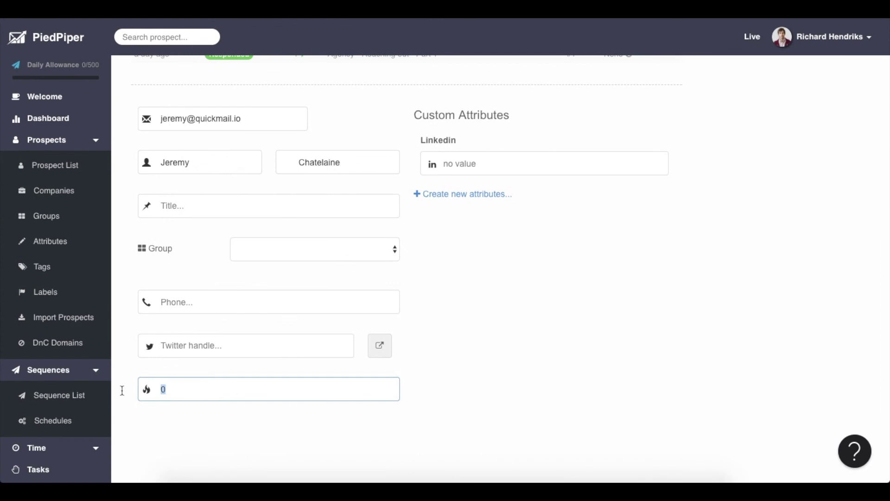
{"action": "type", "text": "70"}
{"action": "left_click", "coordinate": [64, 162]}
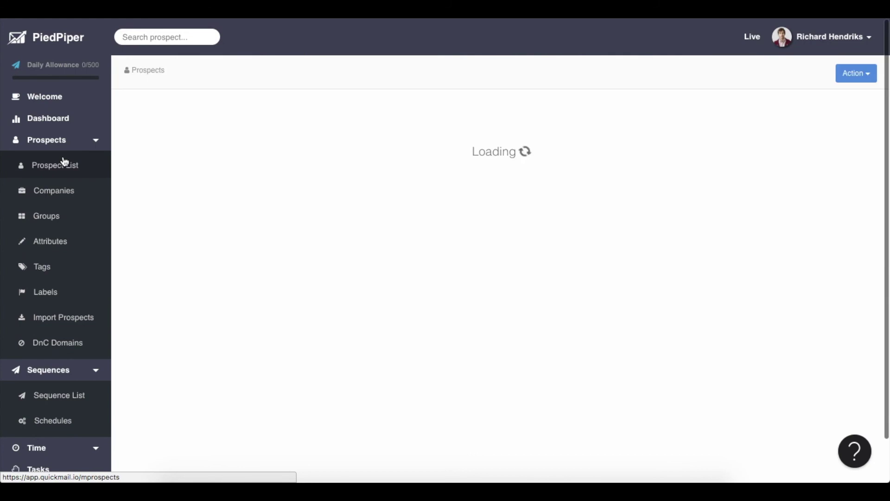